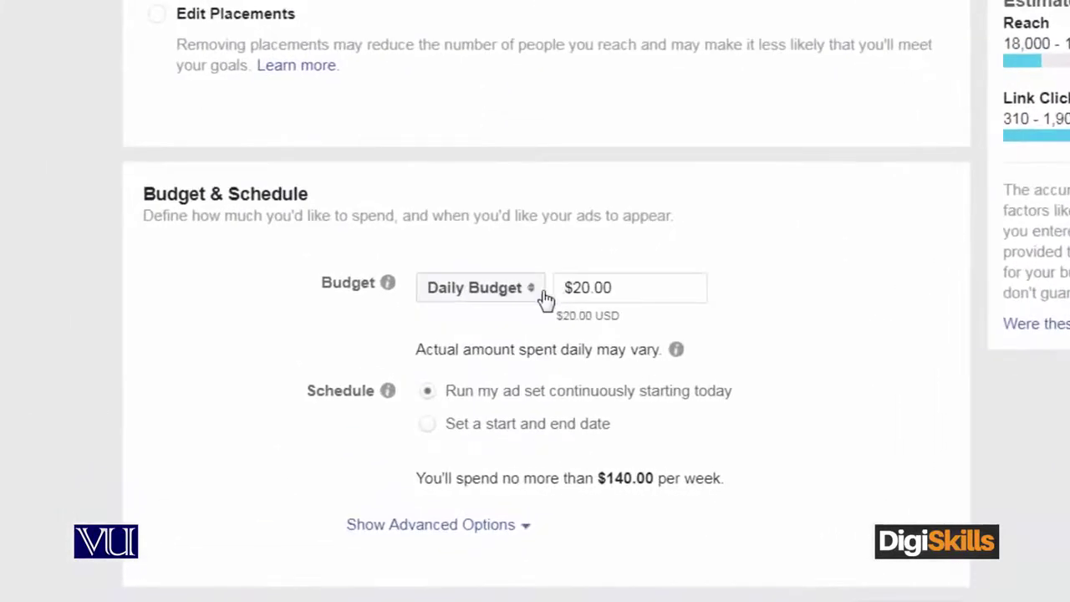
Set the ad set's daily budget to $5.00 and examine the estimated daily reach
click(536, 297)
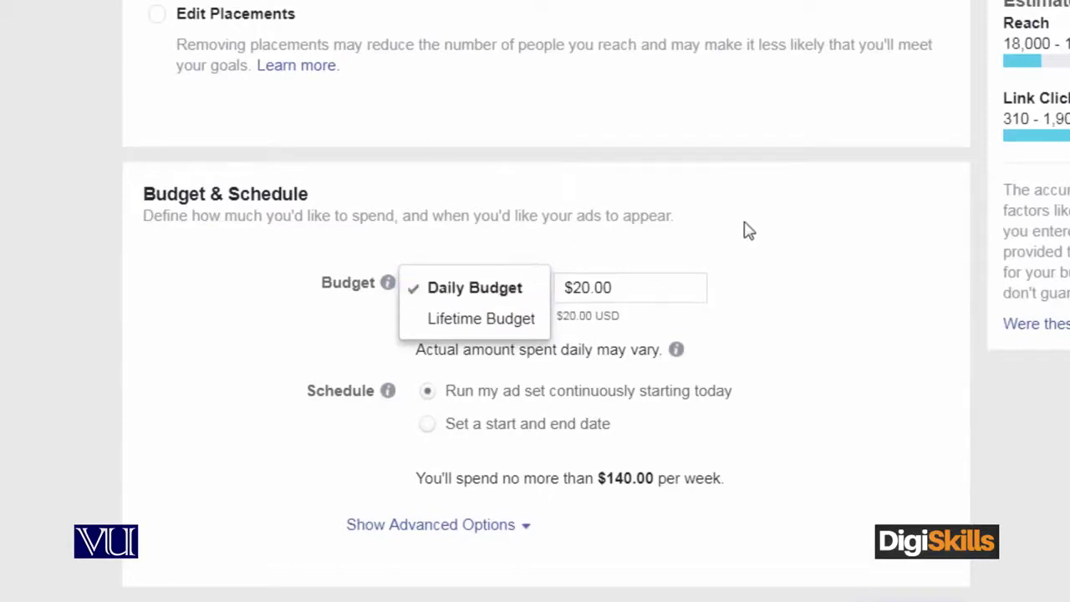
double_click(629, 287)
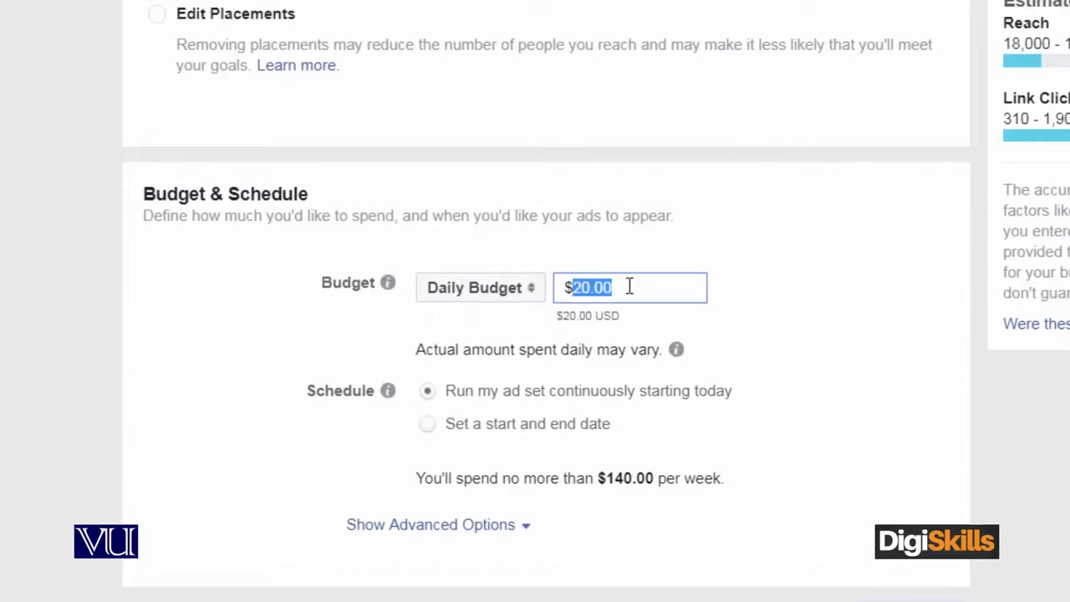
key(BackSpace)
key(BackSpace)
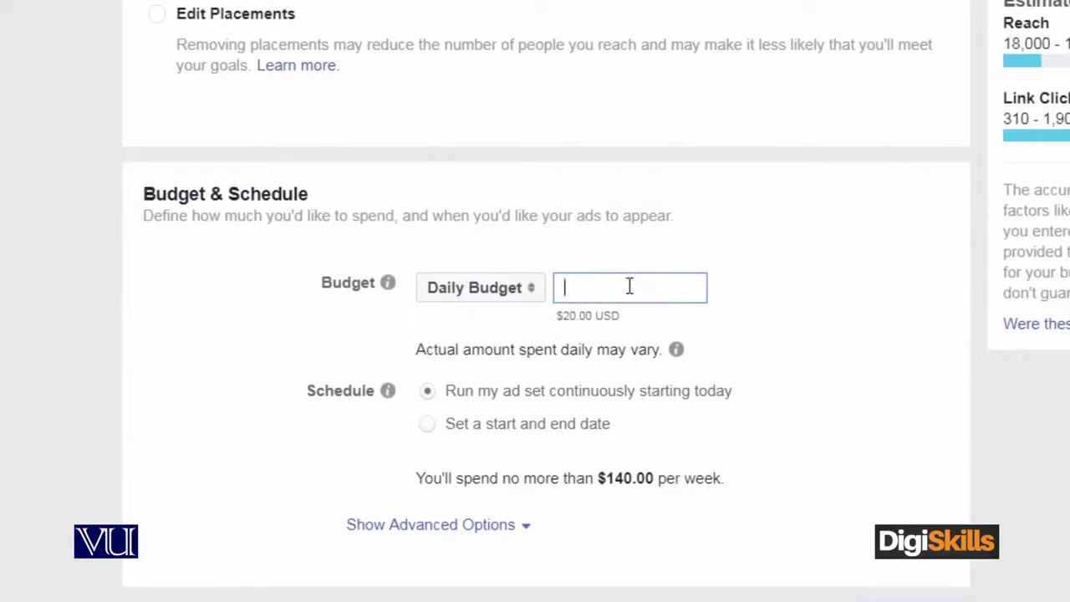
text(5)
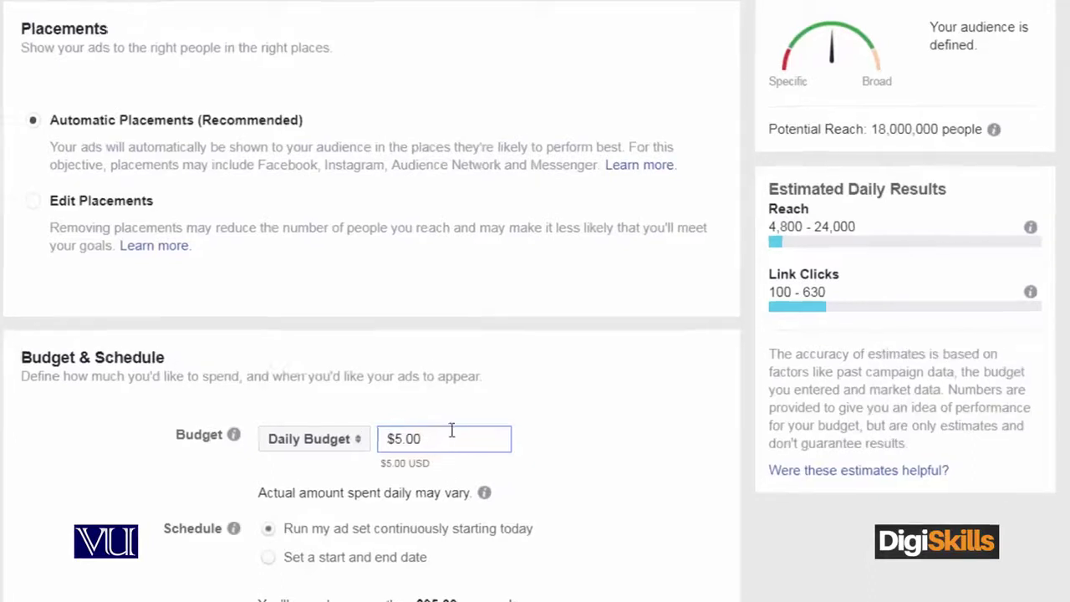
drag(657, 262, 795, 310)
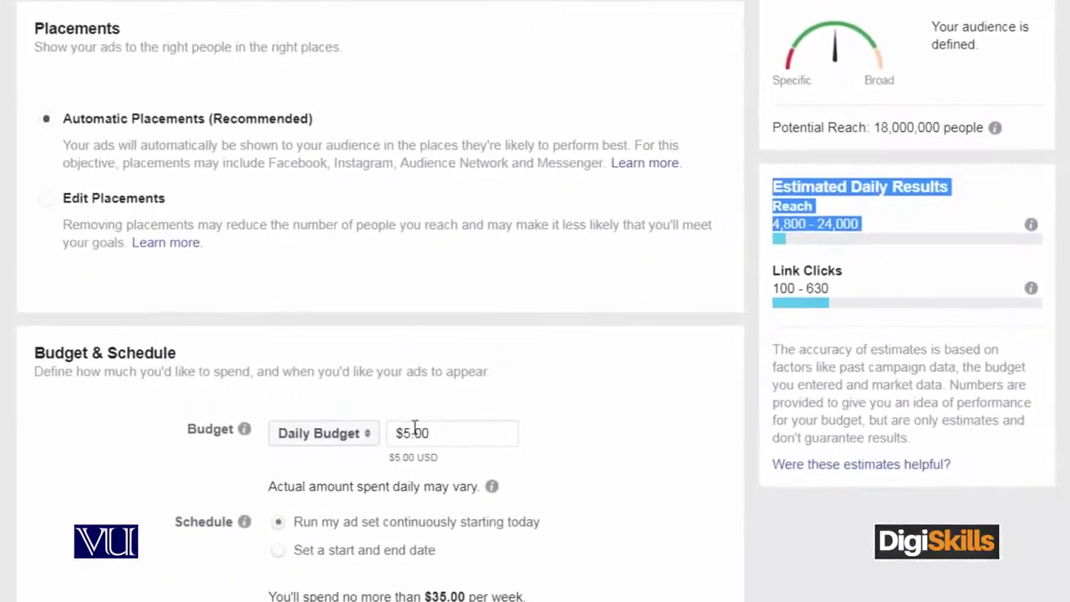
Change the daily budget to $10.00 and compare the estimated daily reach for that amount
click(411, 432)
key(Left)
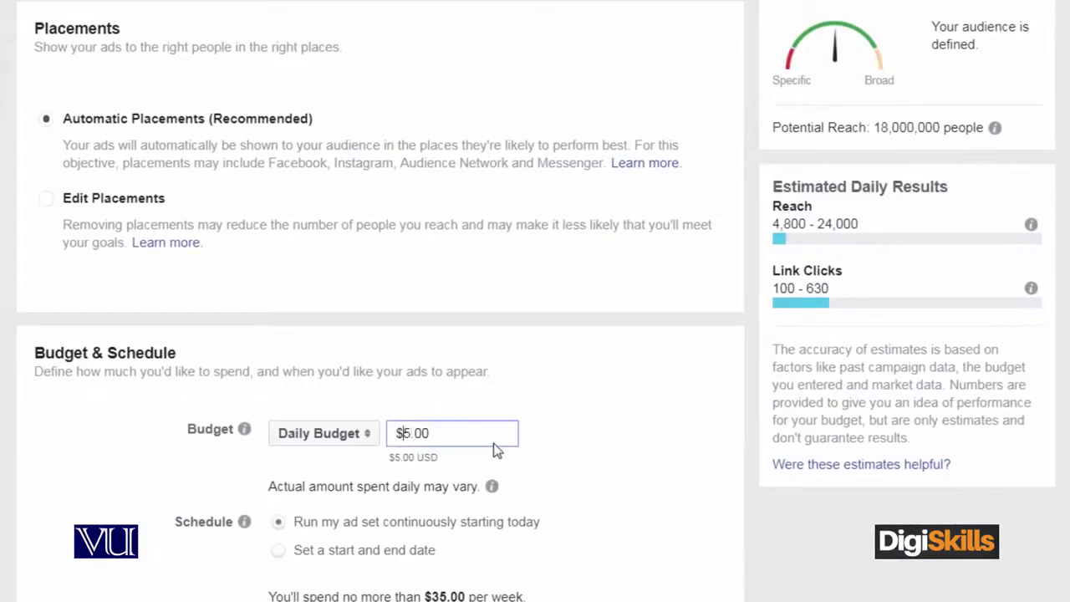
key(Right)
key(BackSpace)
text(10)
click(676, 424)
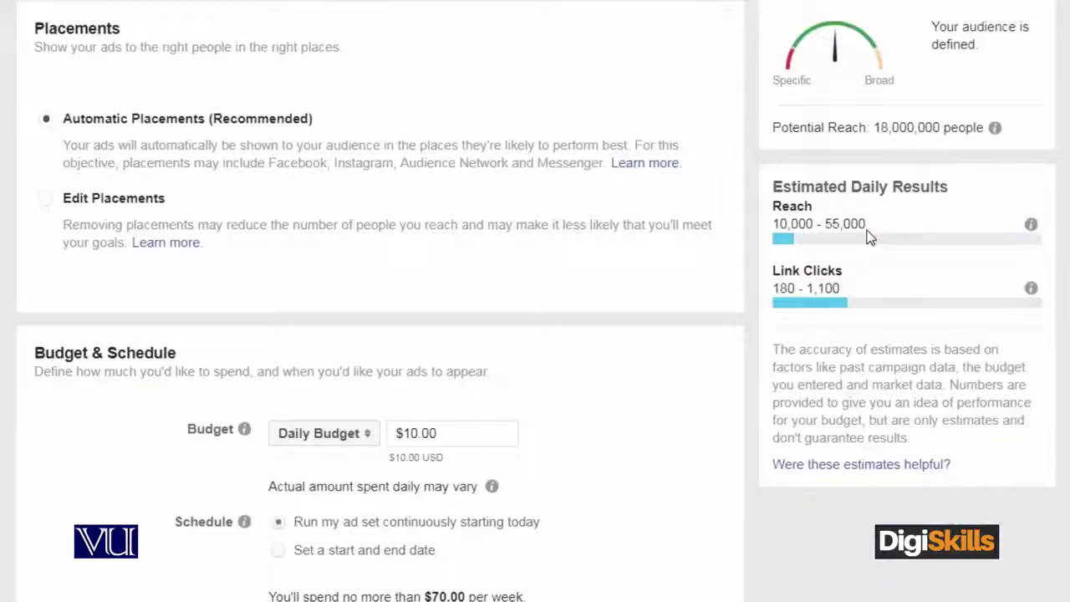
drag(873, 224, 771, 224)
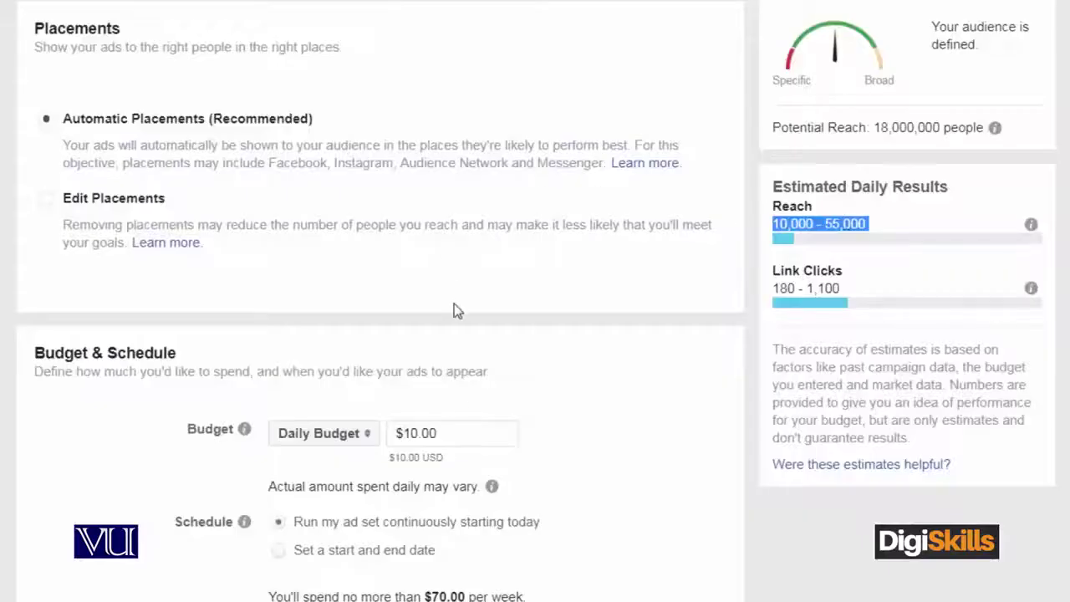
Set the daily budget to $15.00 and check the estimated daily link clicks
click(423, 433)
key(BackSpace)
key(BackSpace)
key(BackSpace)
text(15.)
click(747, 425)
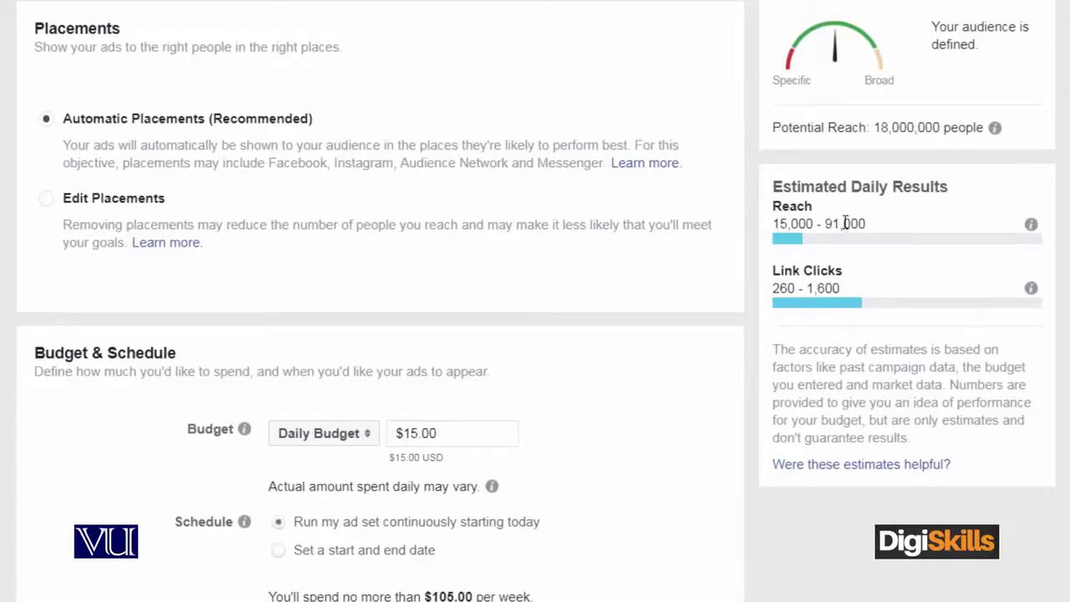
drag(843, 289, 779, 287)
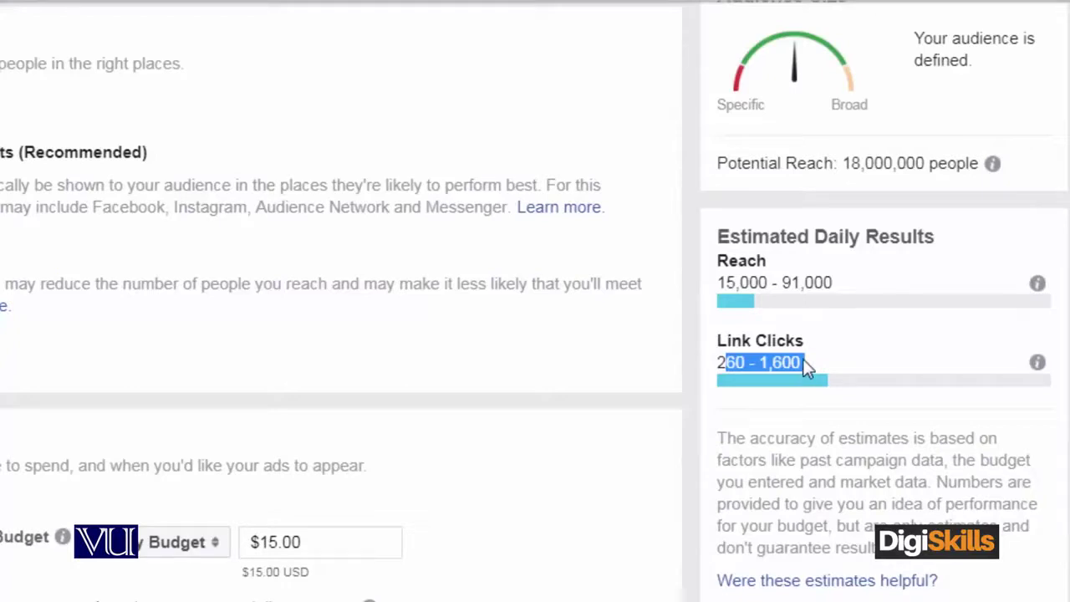
Compare the maximum spend when the ad set runs continuously with the one for a set start and end date
mouse_move(368, 601)
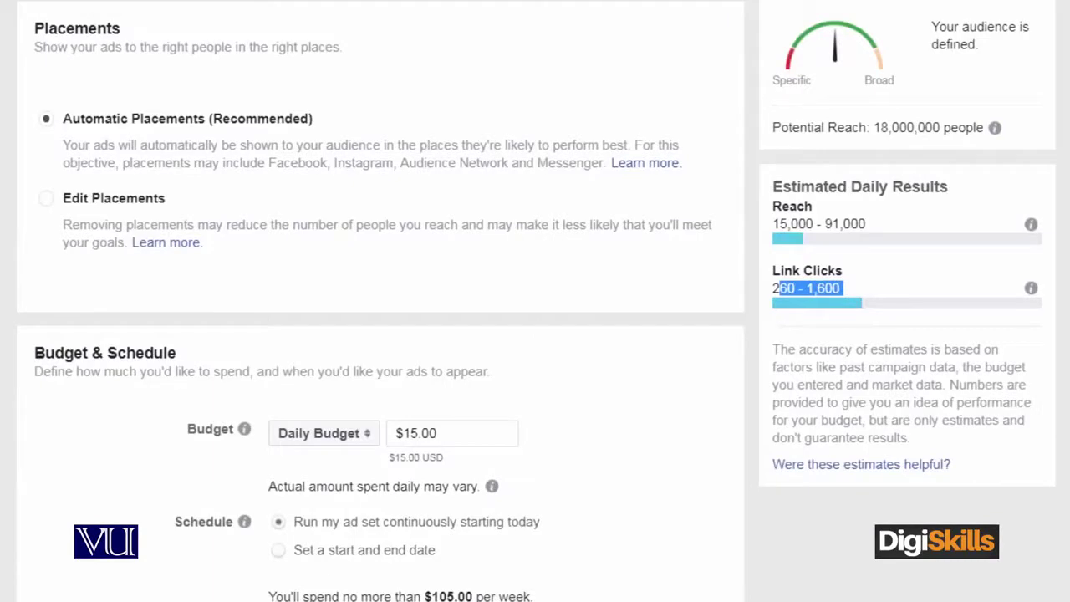
scroll(939, 593, down, 2)
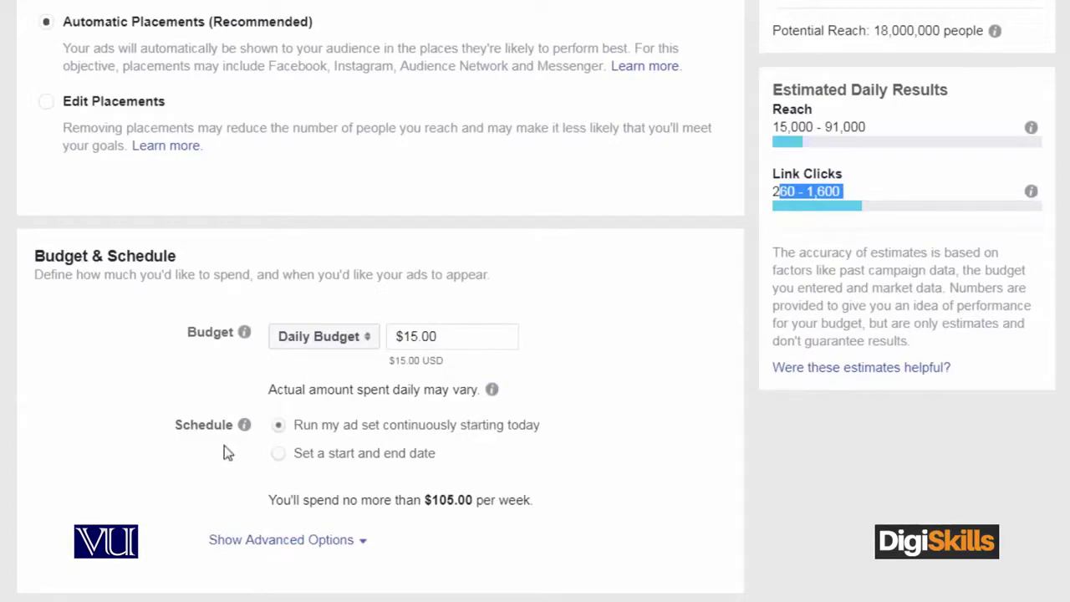
drag(268, 499, 544, 501)
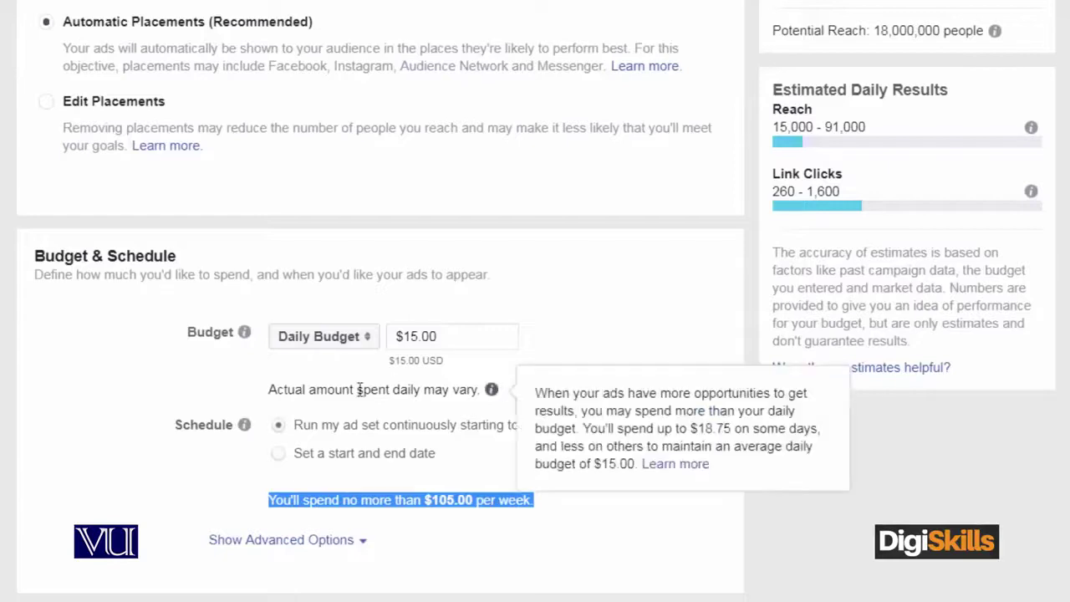
click(279, 453)
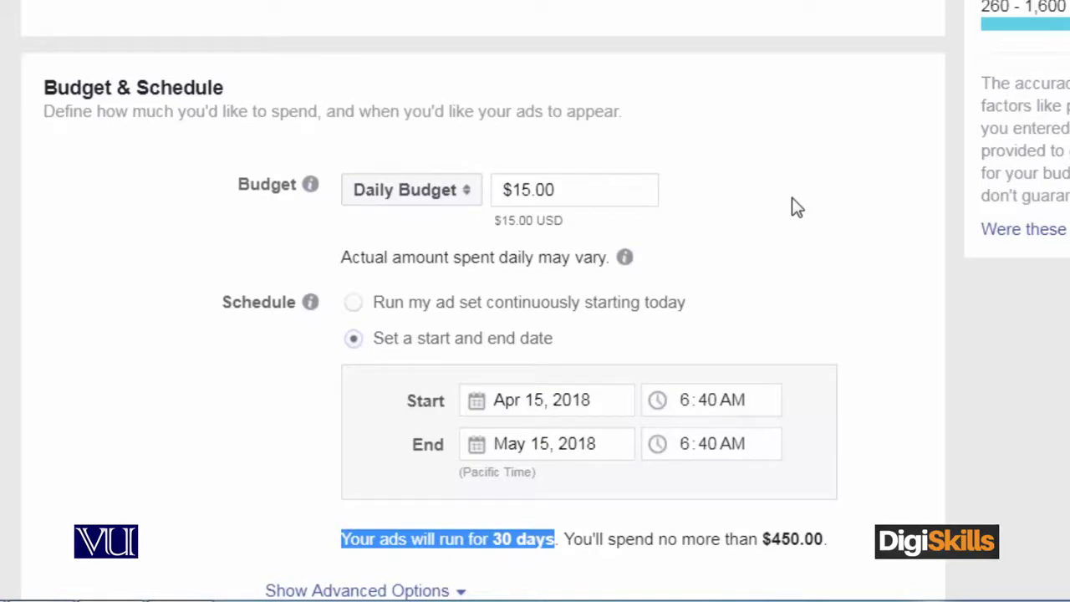
click(352, 303)
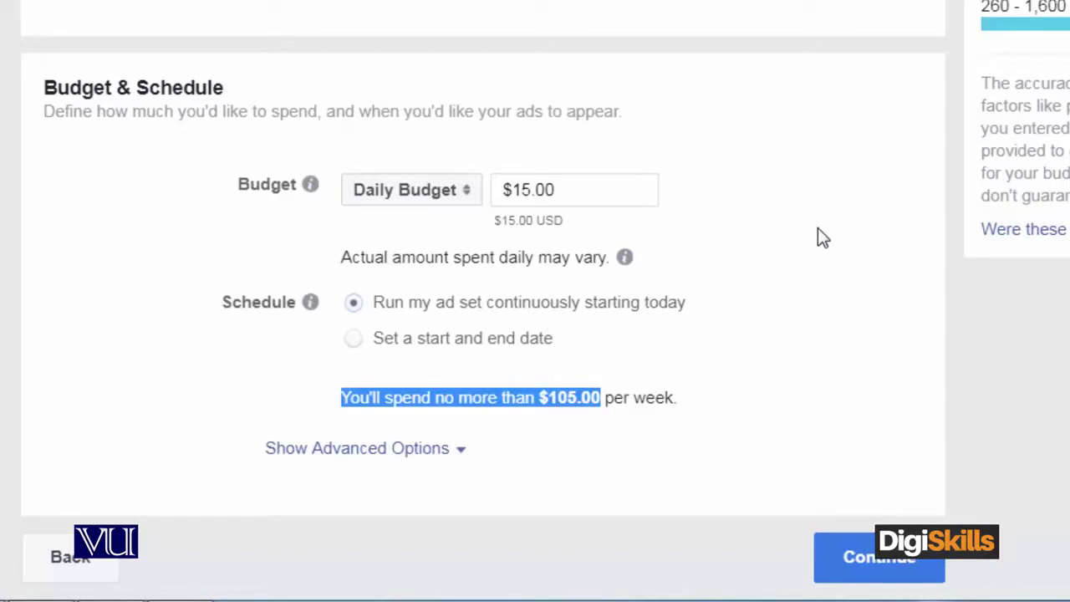
Schedule the ad set with a start and end date, and choose April 20, 2018 as the start date
click(354, 339)
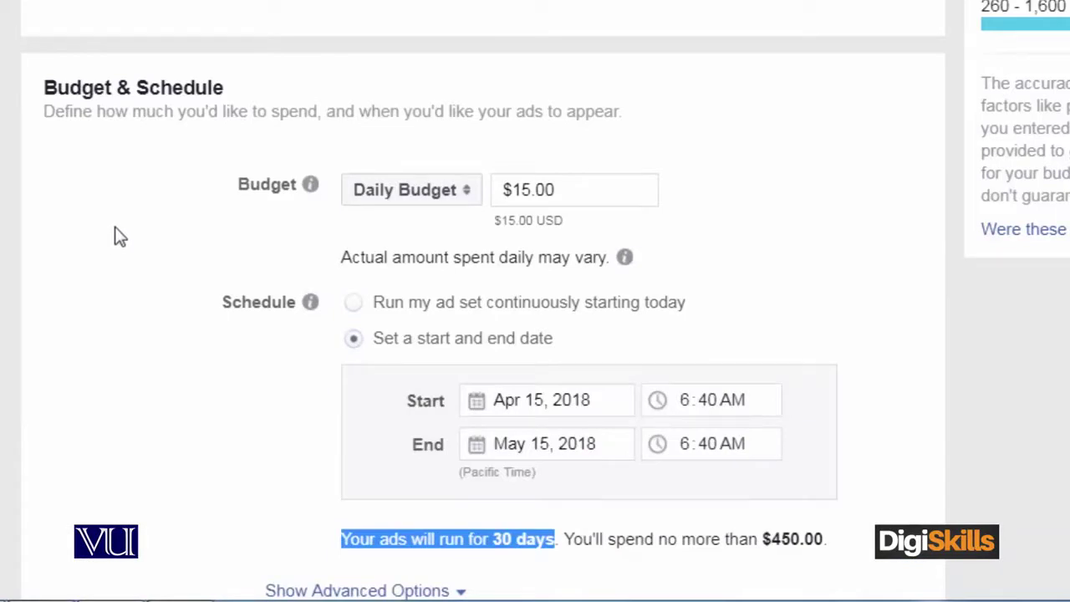
scroll(125, 237, down, 2)
scroll(131, 237, up, 1)
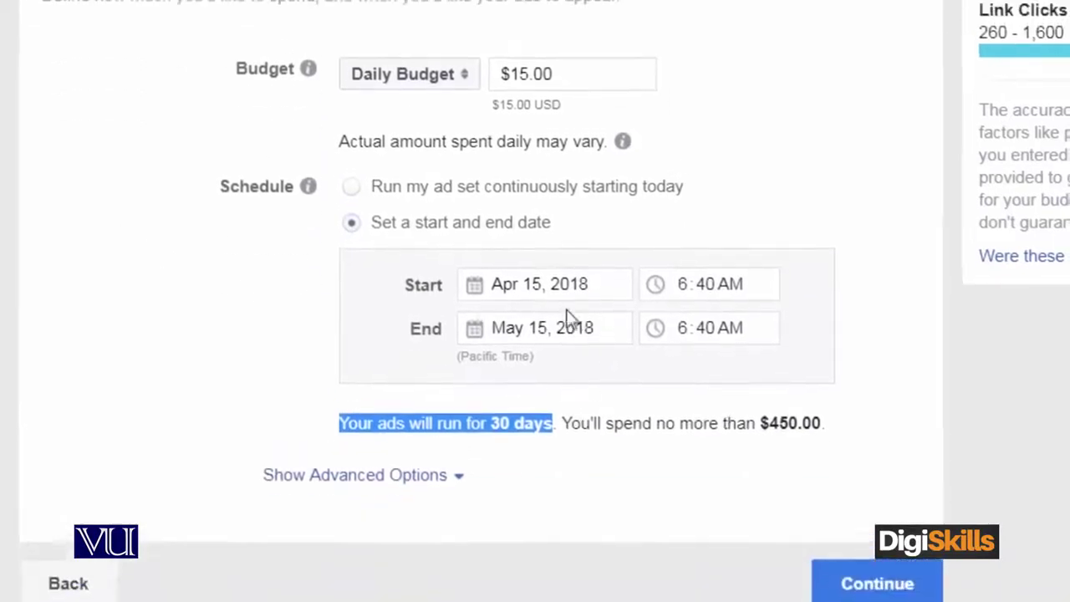
click(554, 357)
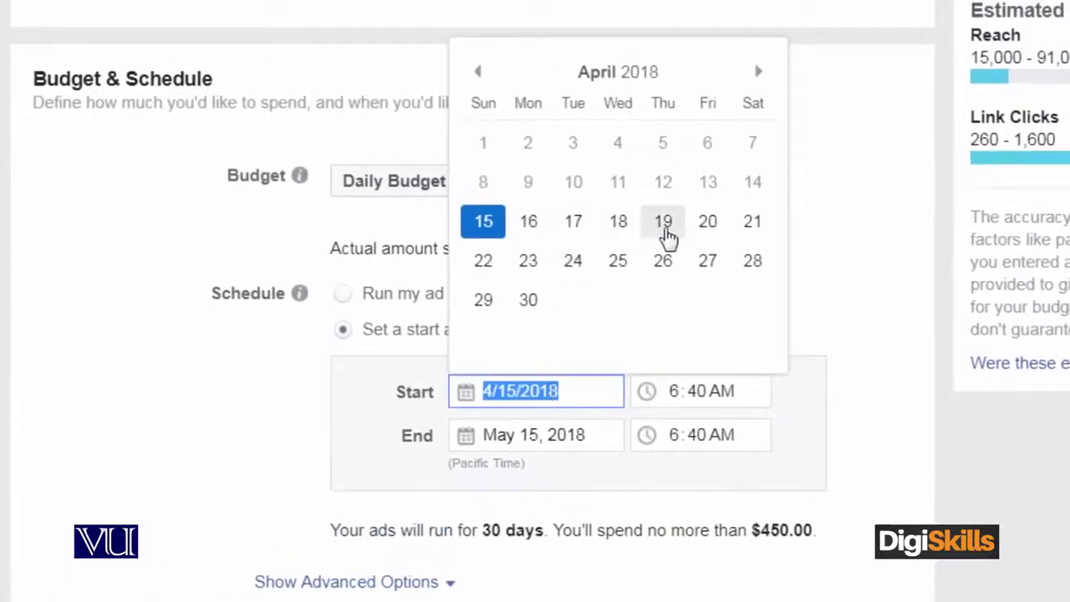
click(706, 223)
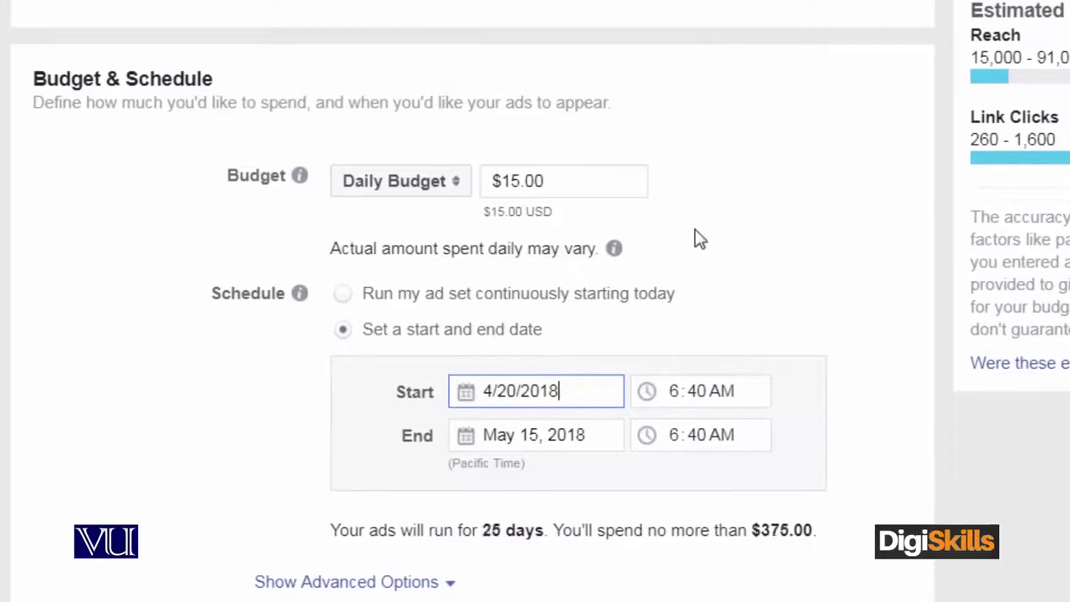
Set the ad set's end date to April 30, 2018 and check the maximum spend for the run
click(536, 443)
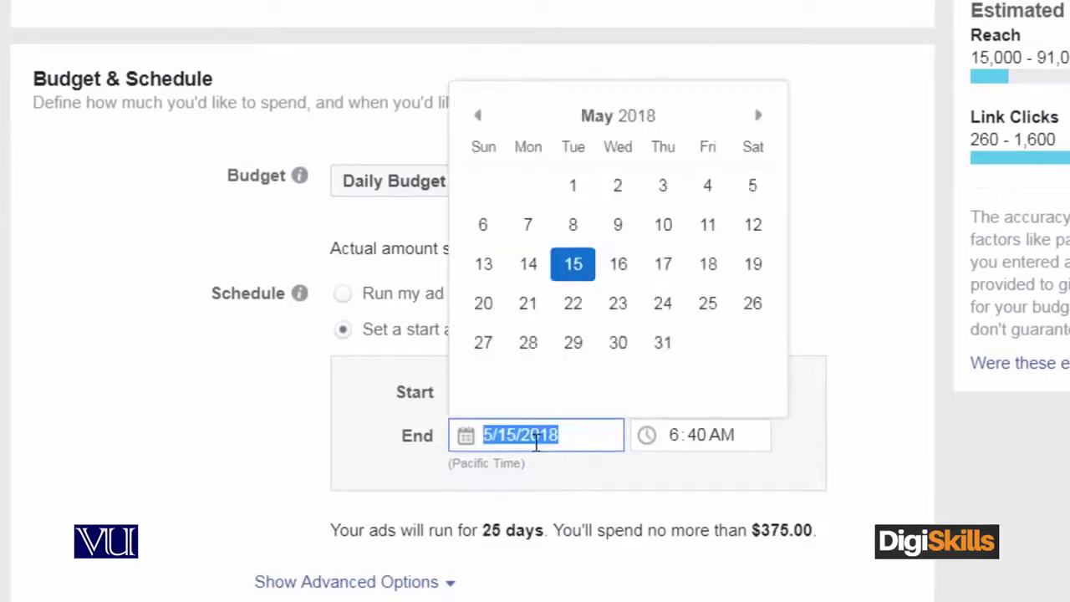
click(618, 342)
click(537, 349)
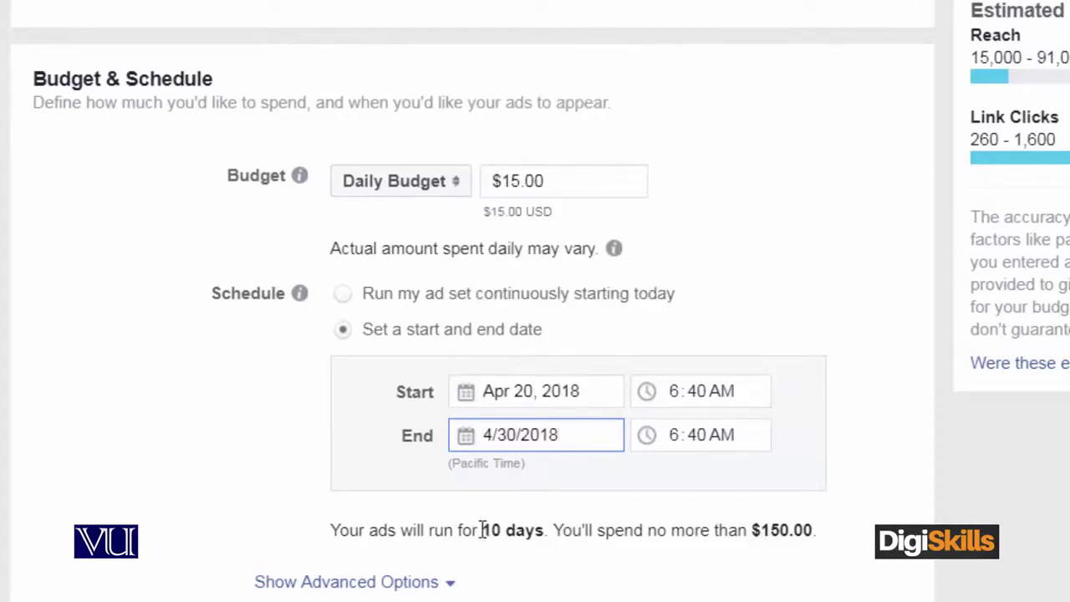
click(765, 529)
drag(765, 528, 811, 525)
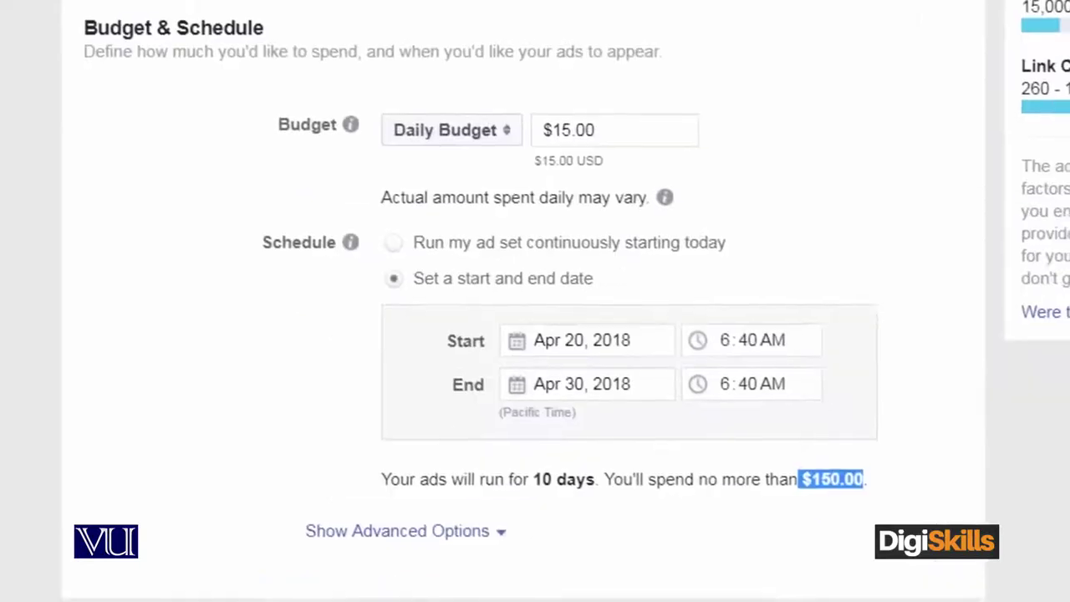
Show the advanced budget options and review the available choices for Optimization for Ad Delivery
click(449, 535)
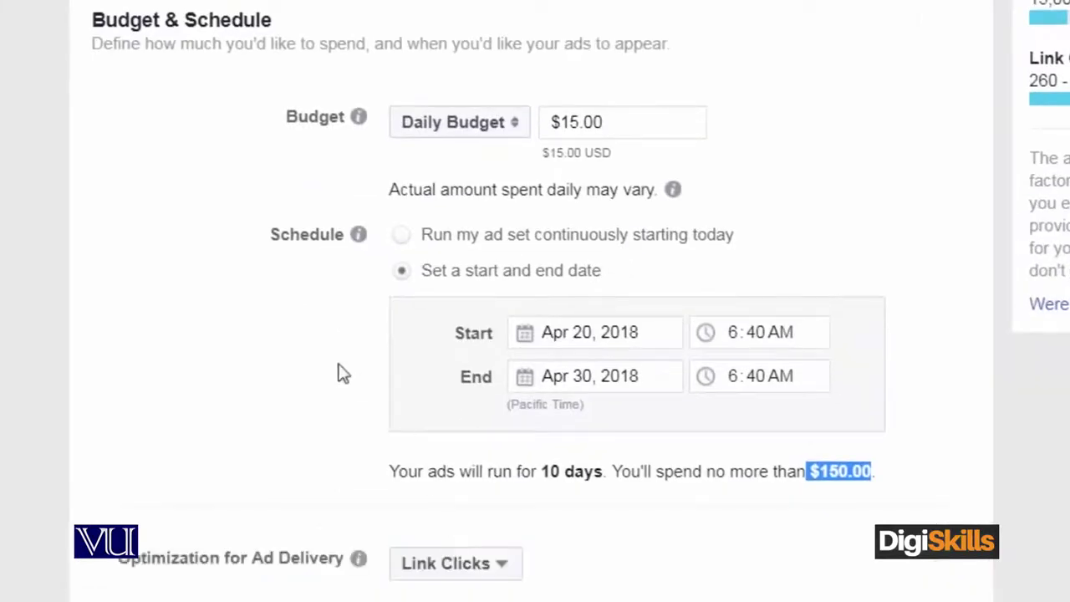
scroll(225, 331, down, 3)
scroll(225, 331, down, 2)
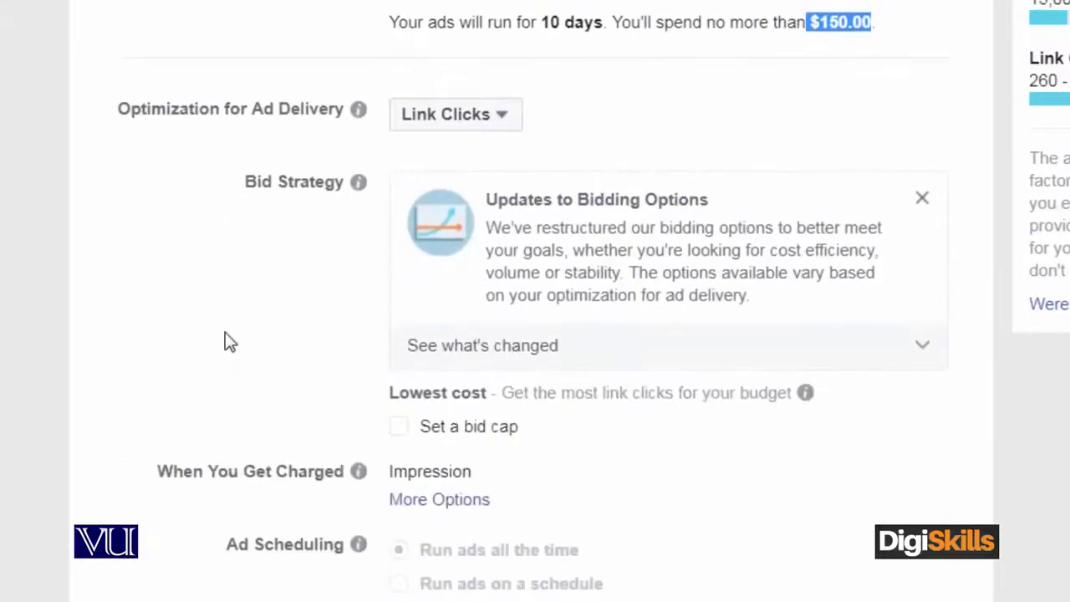
click(502, 117)
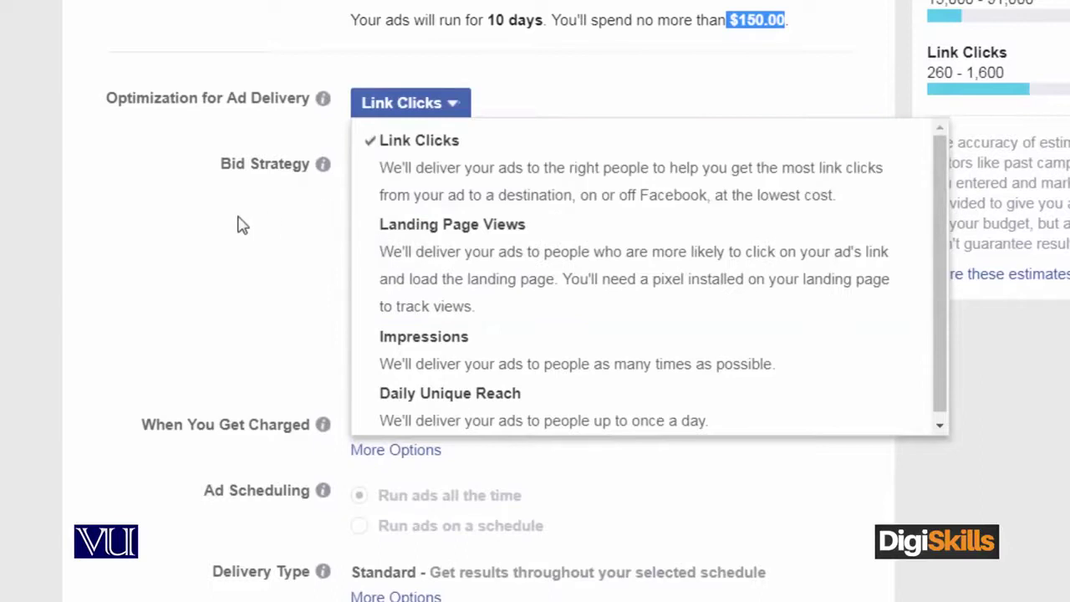
click(240, 224)
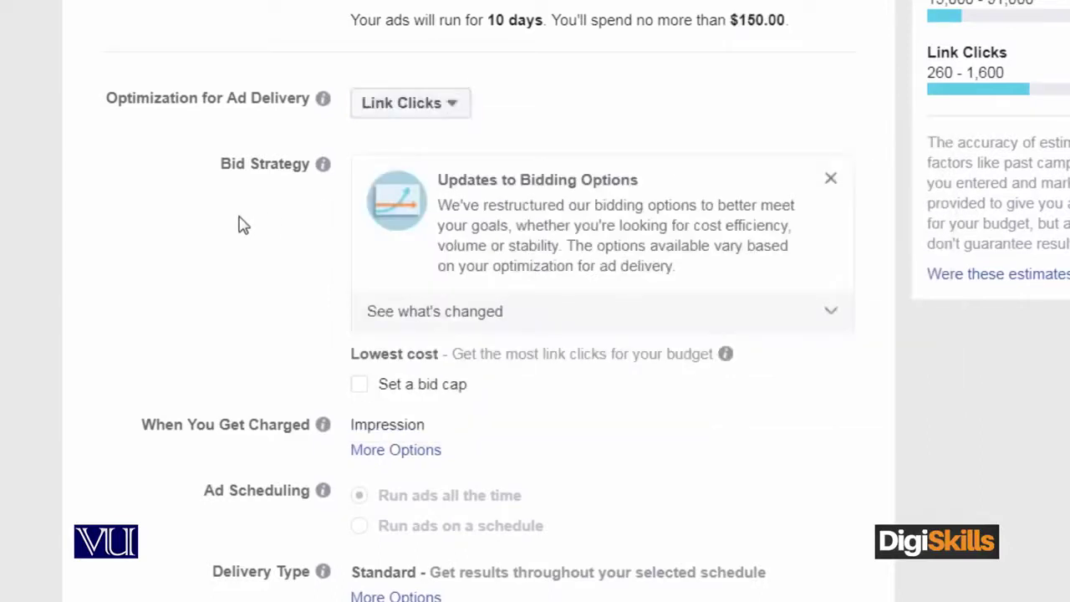
Dismiss the Updates to Bidding Options notice under Bid Strategy and review the estimated daily reach
scroll(239, 220, down, 2)
scroll(310, 222, up, 4)
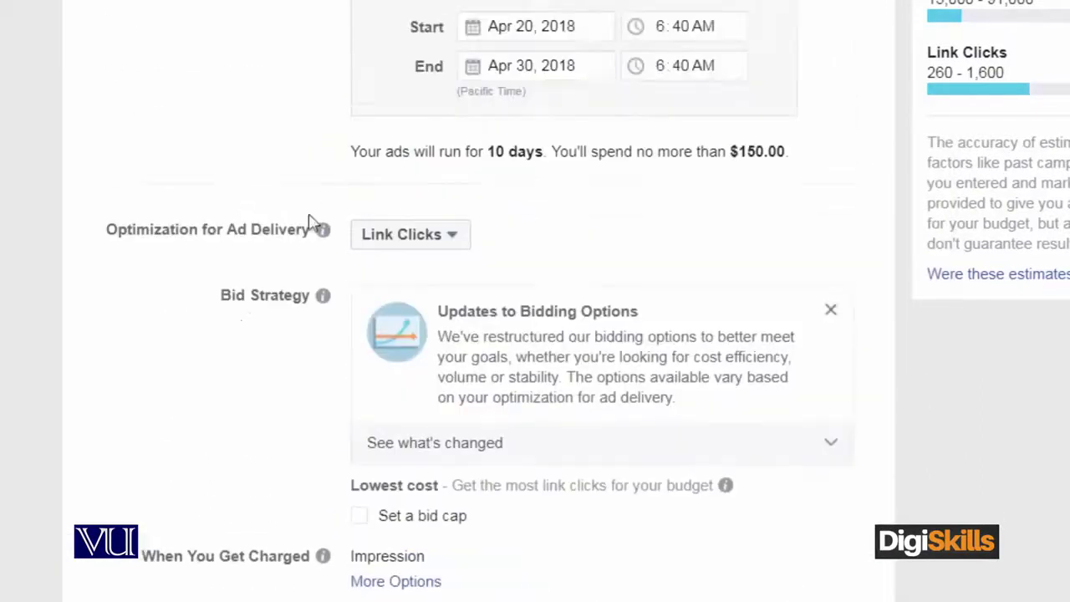
click(830, 311)
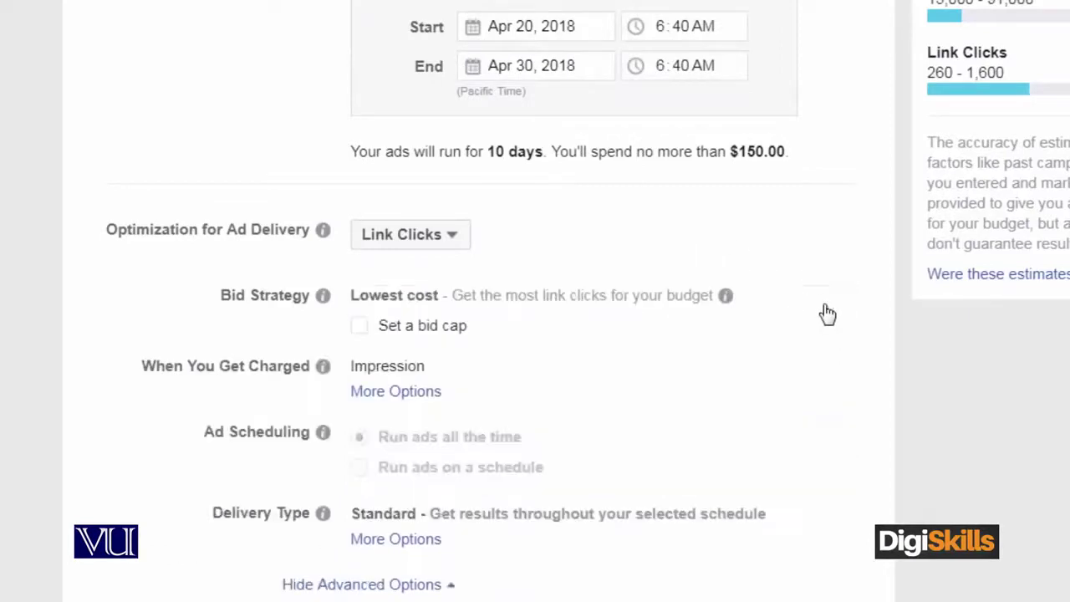
scroll(778, 265, up, 2)
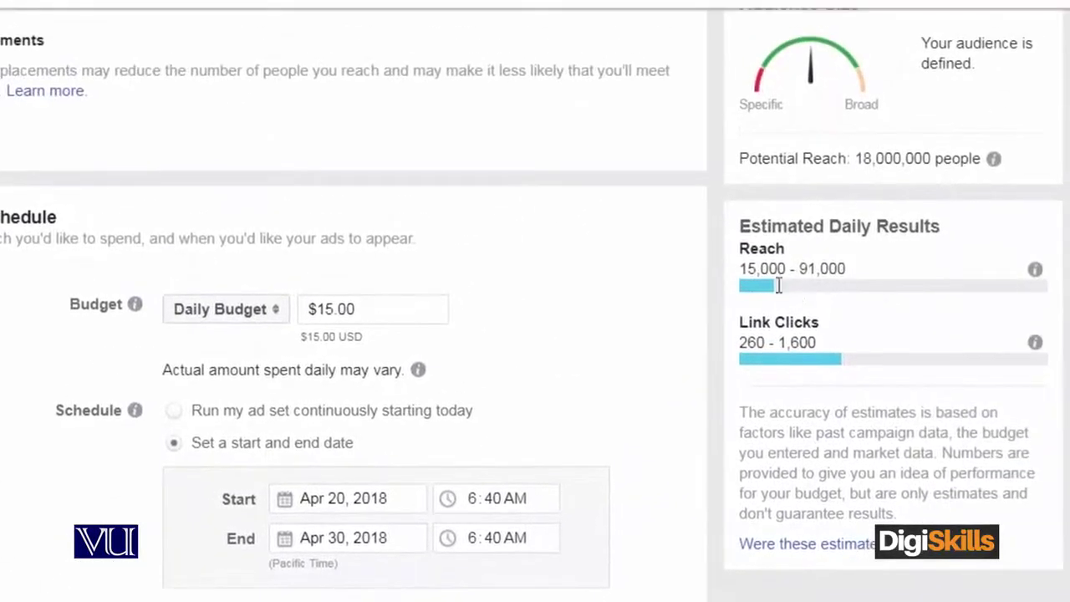
drag(849, 268, 791, 270)
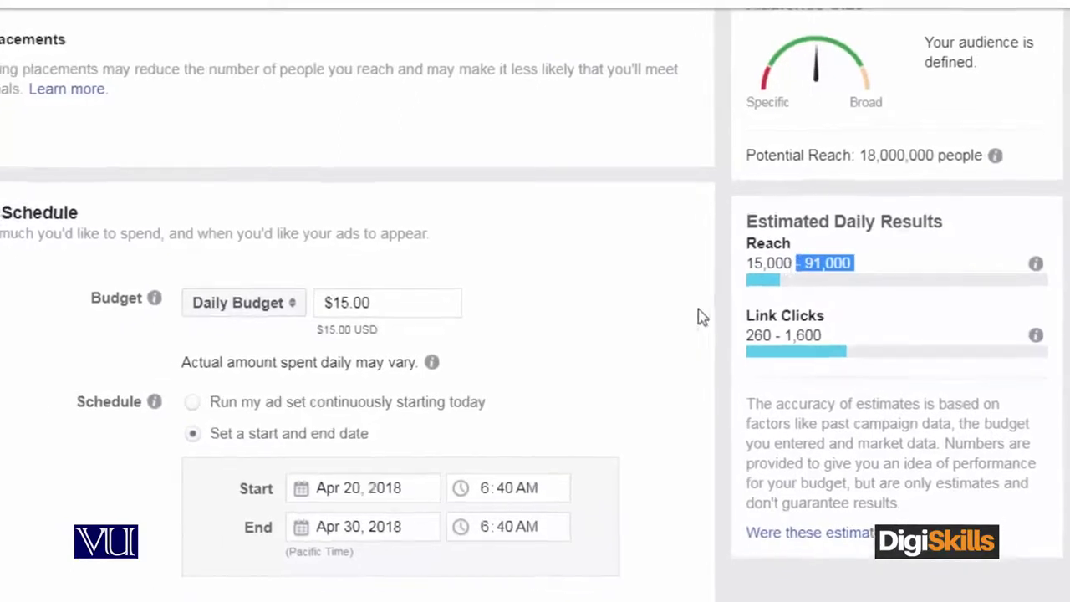
Hide the advanced options and continue from the budget and schedule settings to the next stage of the ad
scroll(719, 360, down, 2)
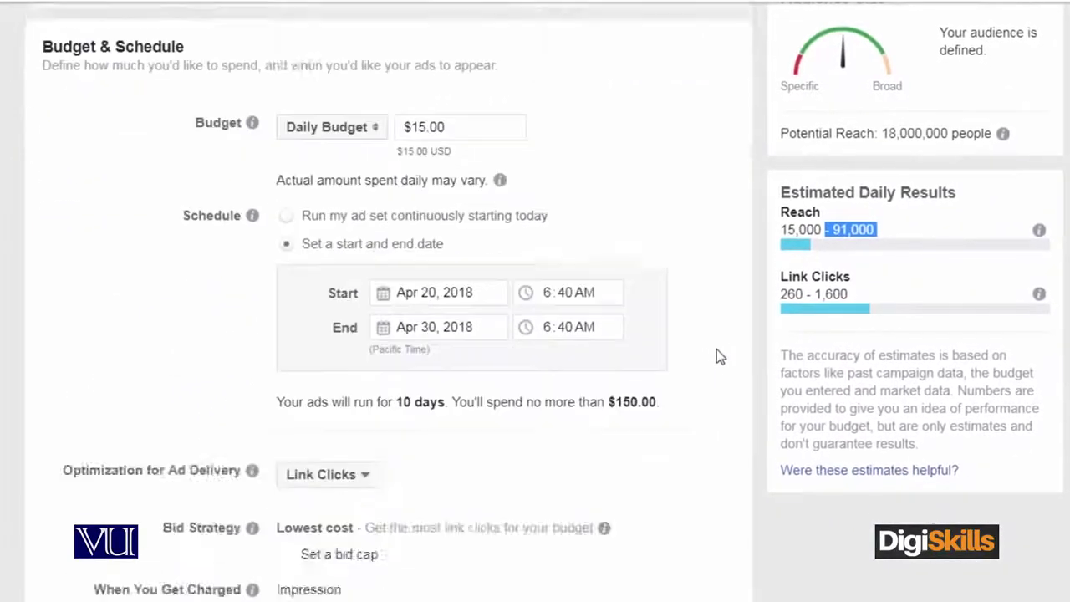
click(327, 491)
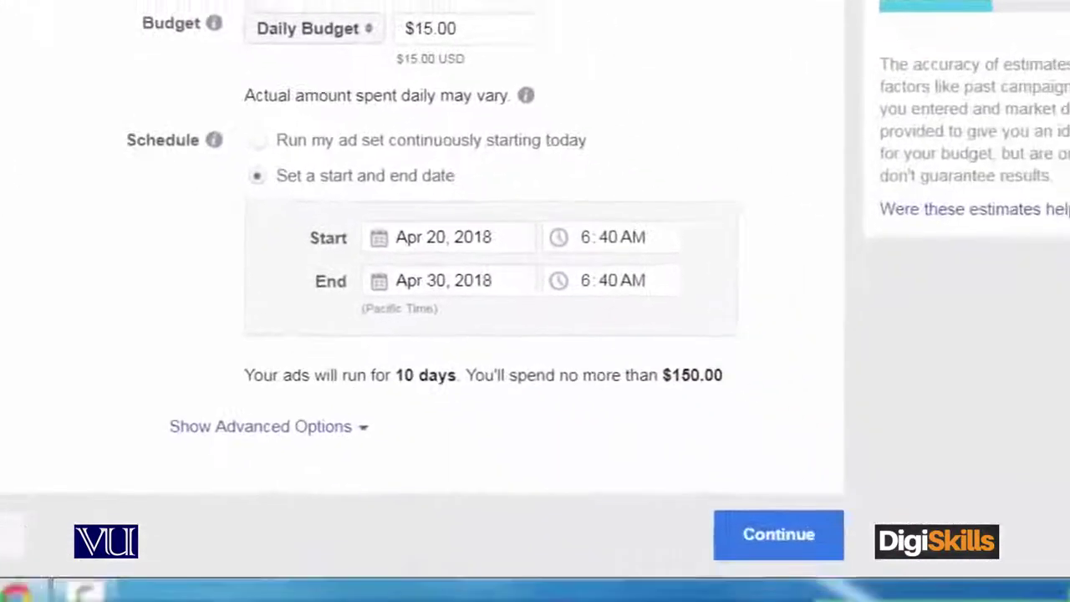
click(748, 513)
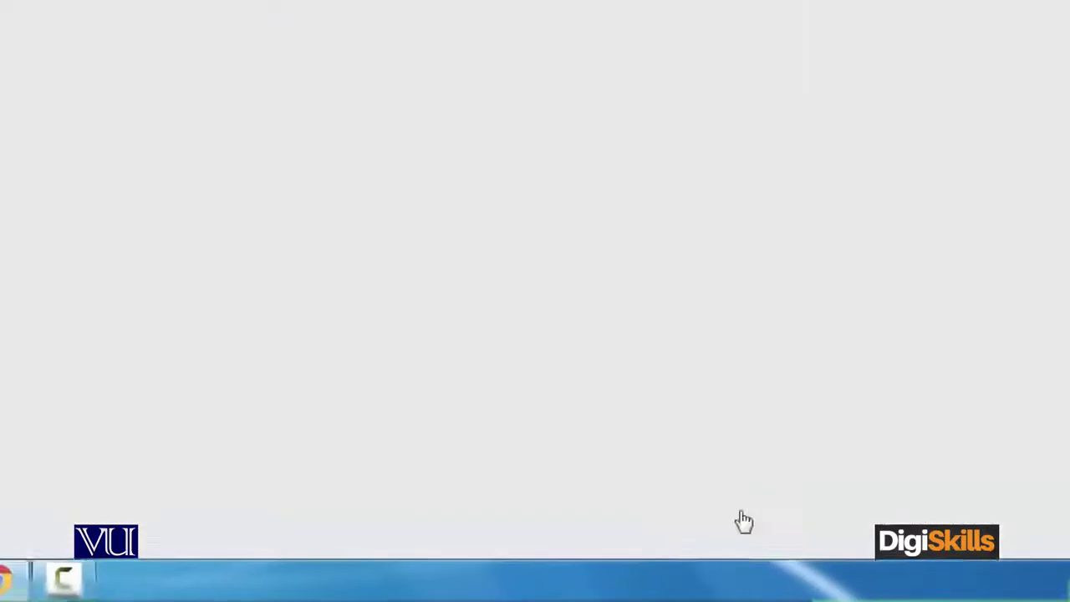